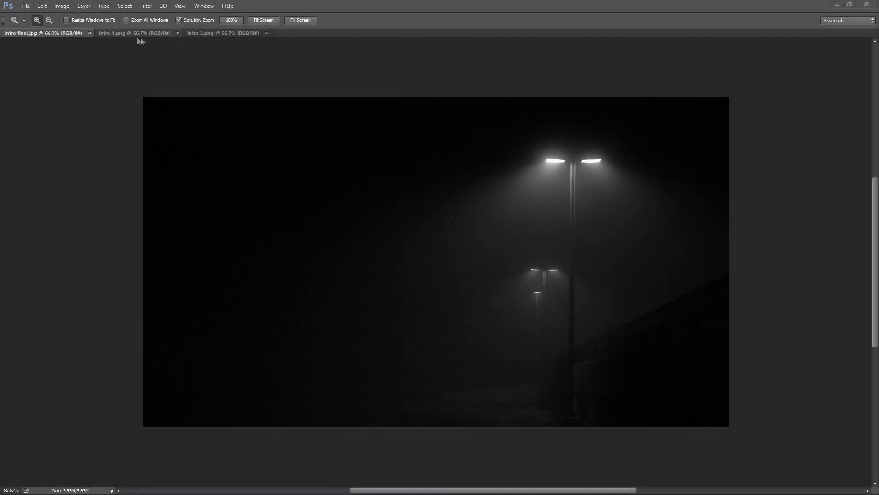
- Compare the darker intro 1.png with the intro 2.png streetlight image, ending on intro 2
click(134, 36)
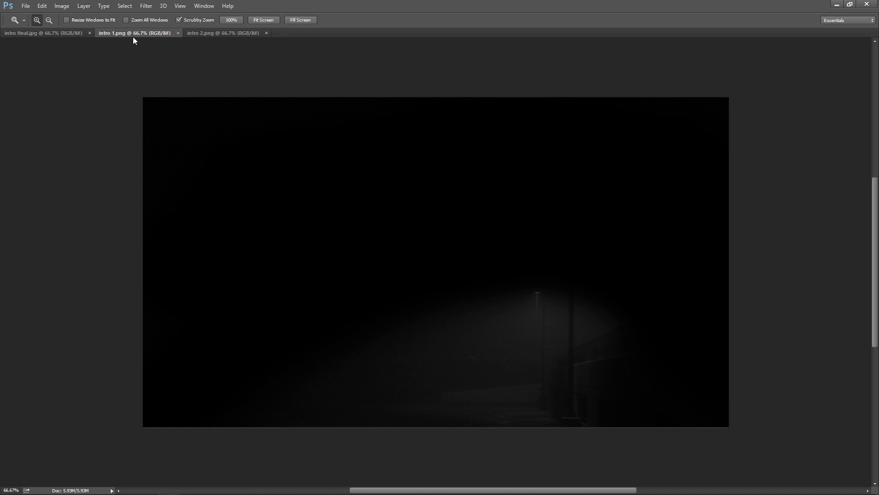
click(208, 32)
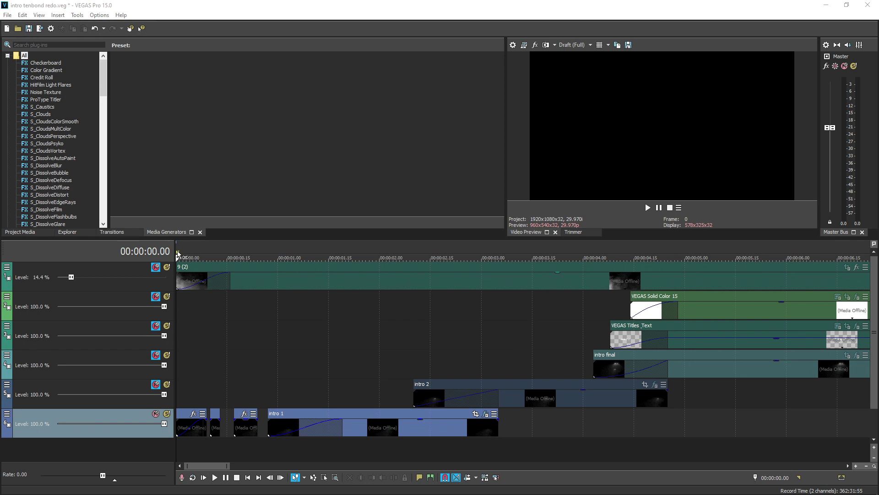
drag(178, 254, 499, 245)
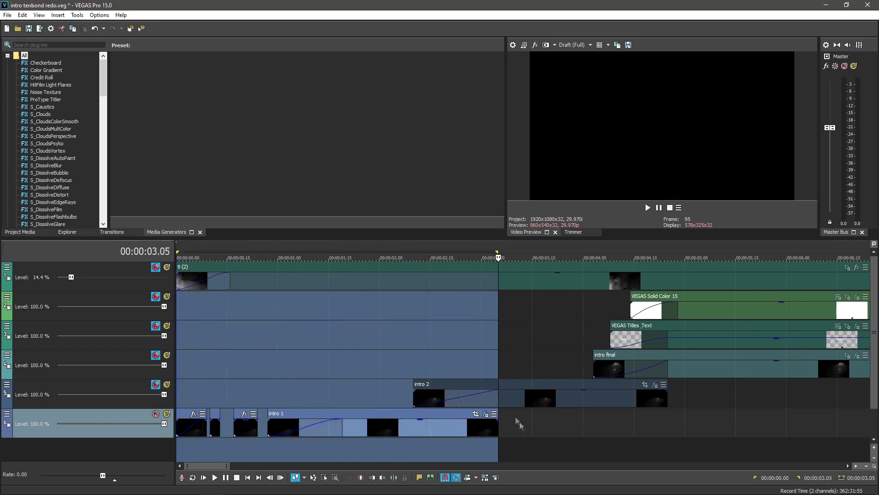
click(650, 206)
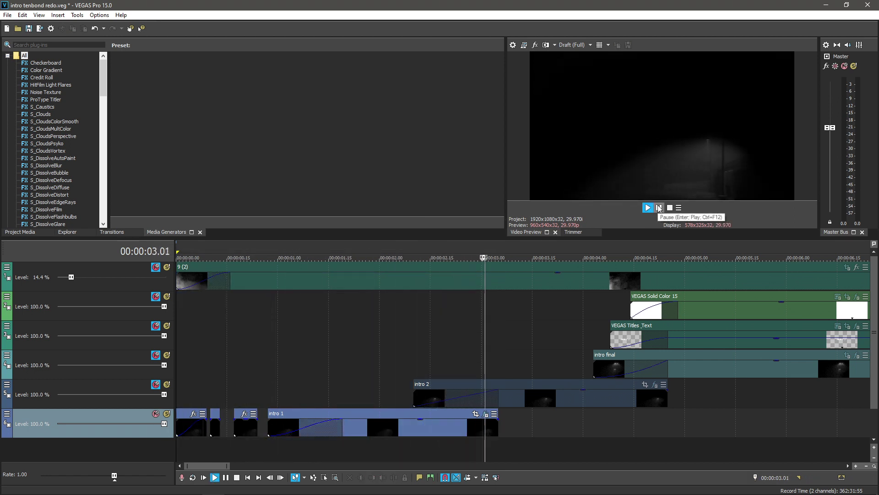
click(649, 207)
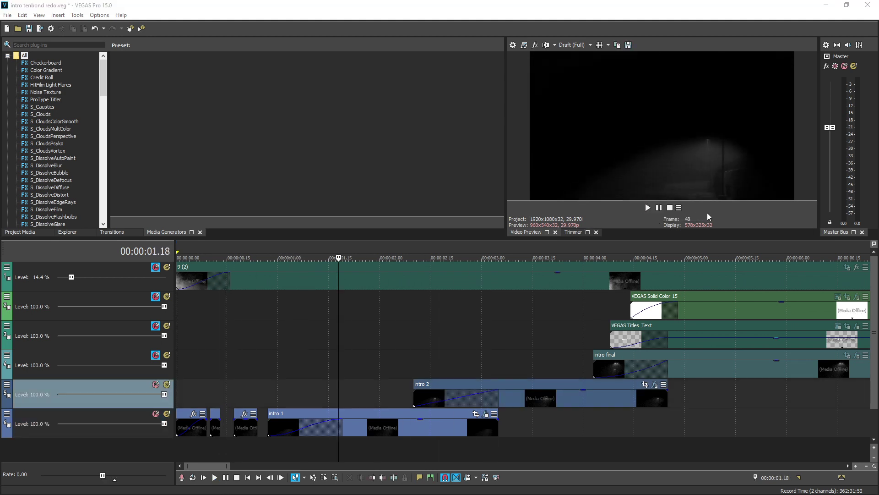
click(648, 207)
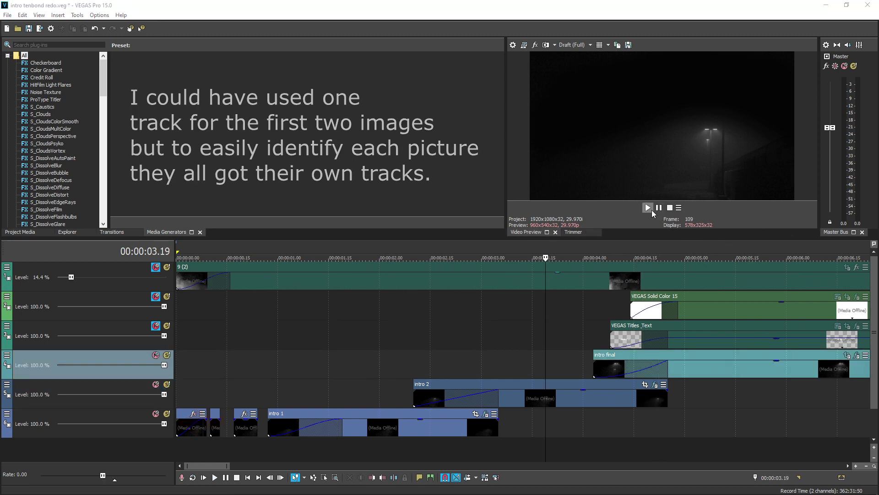
click(649, 208)
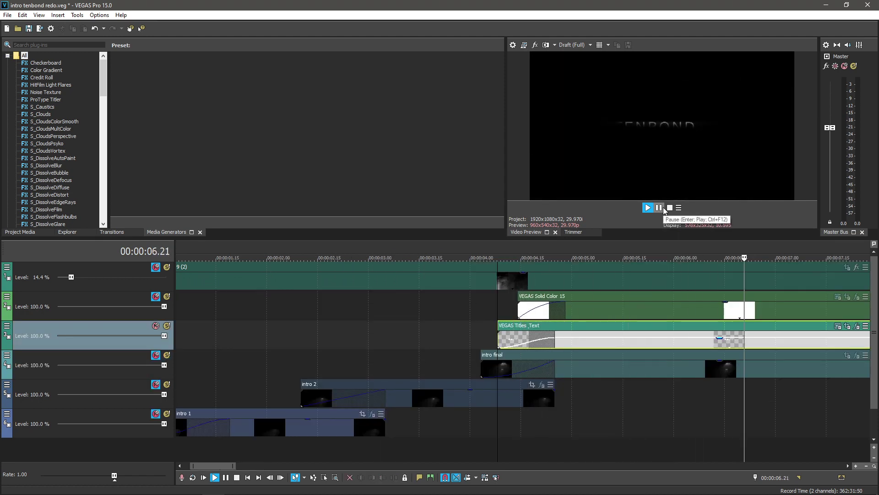
- Scroll the timeline and play the TENBOND title's circular mask revealing the text
scroll(660, 253, down, 5)
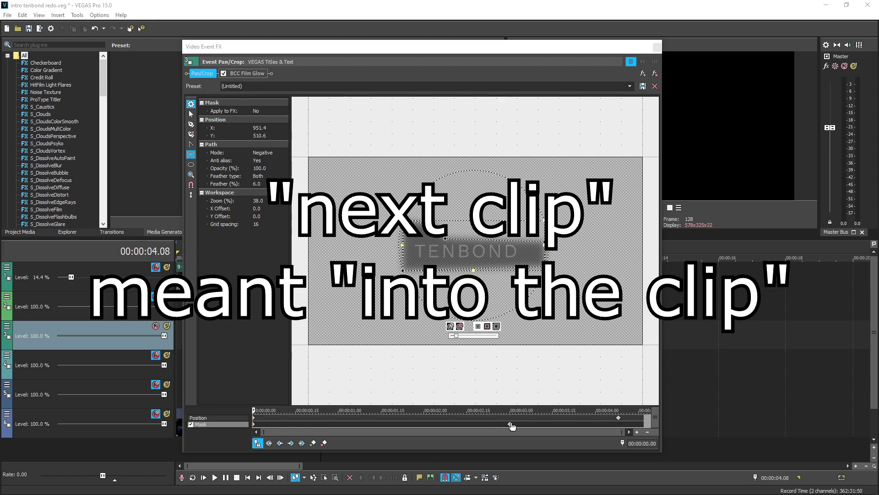
key(space)
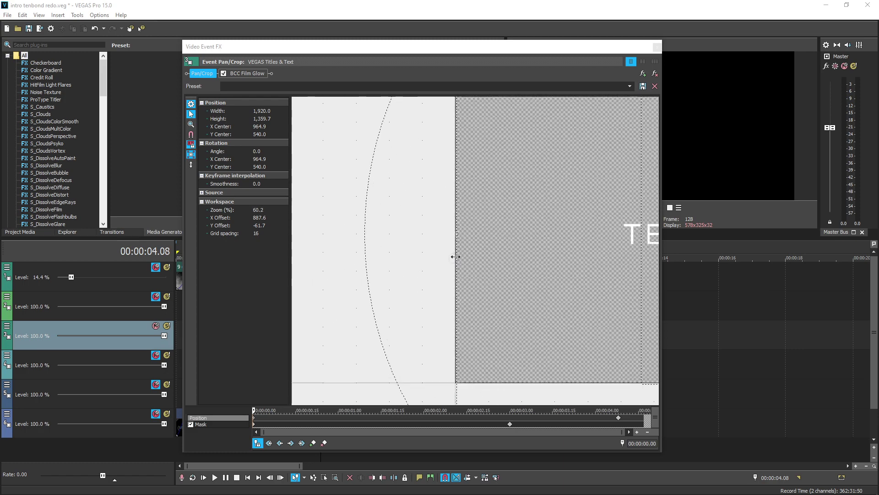
scroll(415, 274, up, 8)
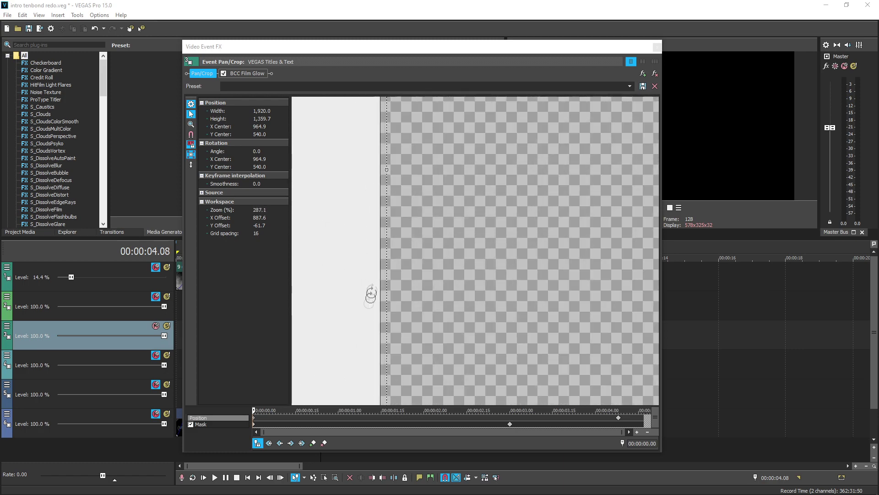
- Zoom in and advance the TENBOND mask frame by frame up to 00:00:06.00
click(280, 477)
click(280, 477)
click(280, 477)
click(280, 477)
click(280, 477)
click(281, 477)
click(280, 477)
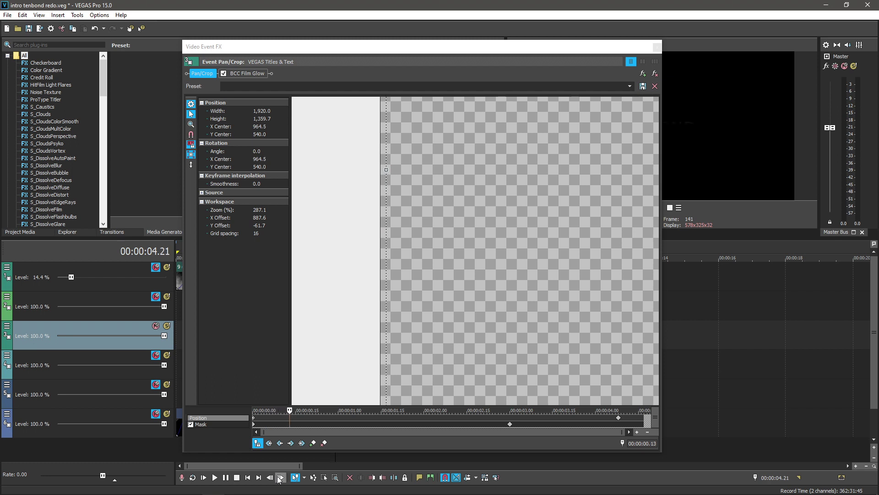
click(281, 477)
click(281, 477)
click(280, 477)
click(280, 477)
click(281, 477)
click(280, 477)
click(280, 478)
click(281, 478)
click(280, 477)
click(280, 477)
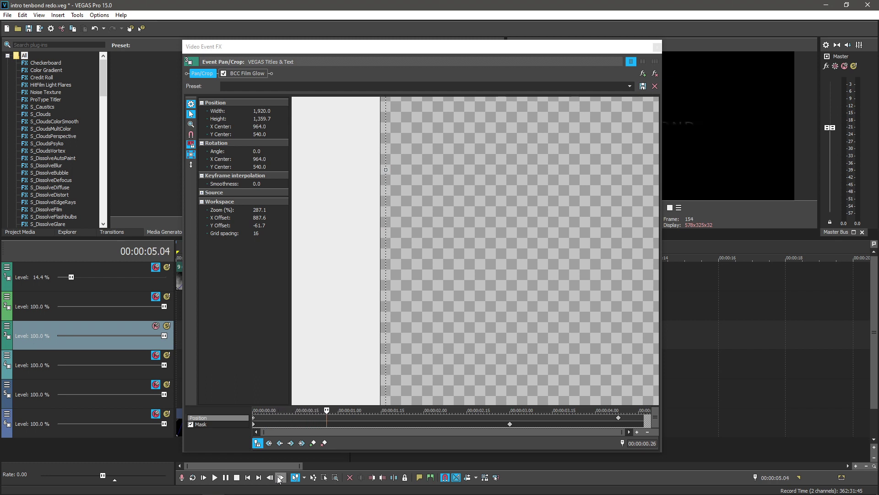
click(280, 478)
click(281, 477)
click(281, 477)
click(280, 477)
click(280, 477)
click(280, 477)
click(281, 477)
click(281, 477)
click(280, 477)
click(280, 477)
click(280, 477)
click(280, 477)
click(280, 477)
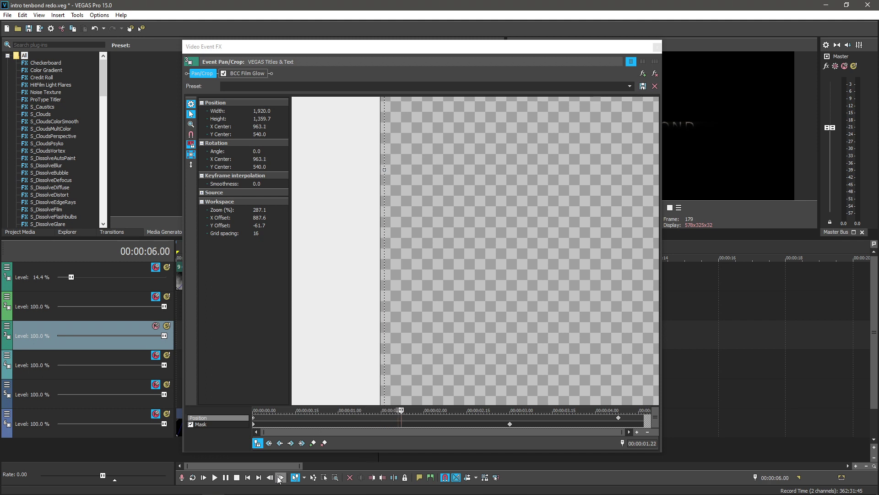
click(281, 478)
click(281, 477)
click(280, 477)
click(280, 477)
click(280, 477)
click(281, 477)
click(281, 477)
click(280, 477)
click(280, 477)
click(280, 477)
click(280, 477)
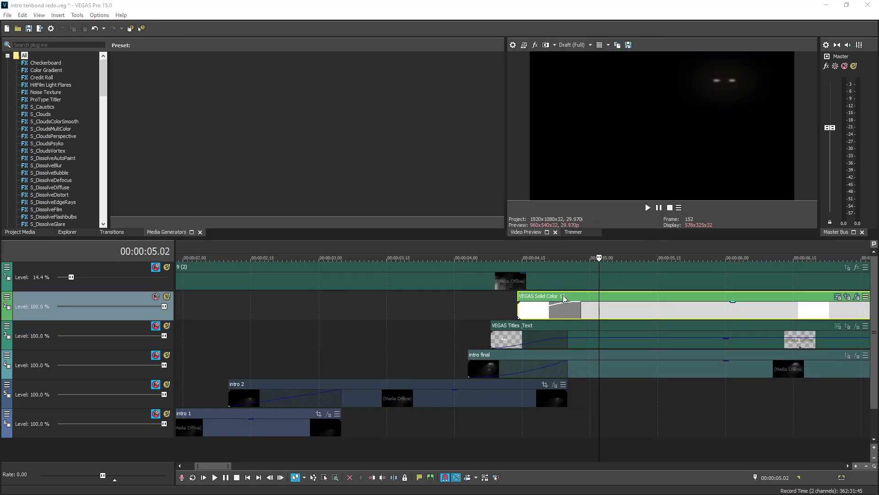
- Show the VEGAS Solid Color 15 event's pan/crop mask, zoomed onto its two lamp shapes
click(848, 296)
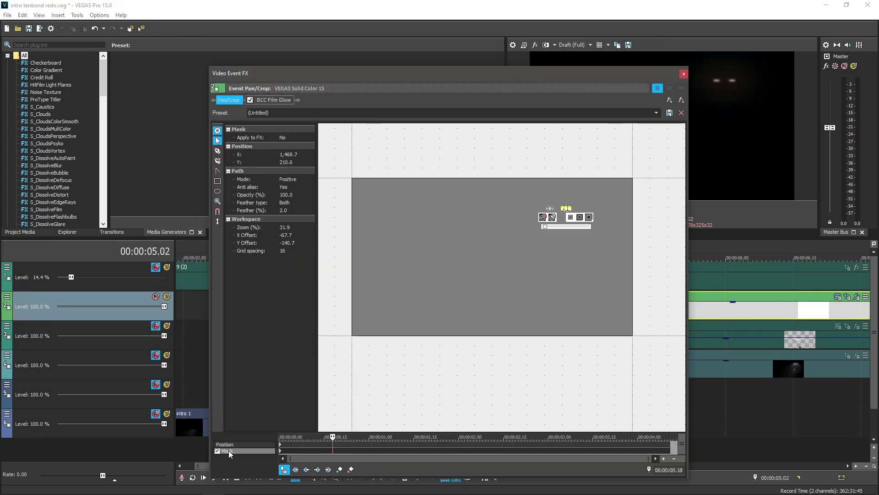
scroll(570, 192, up, 4)
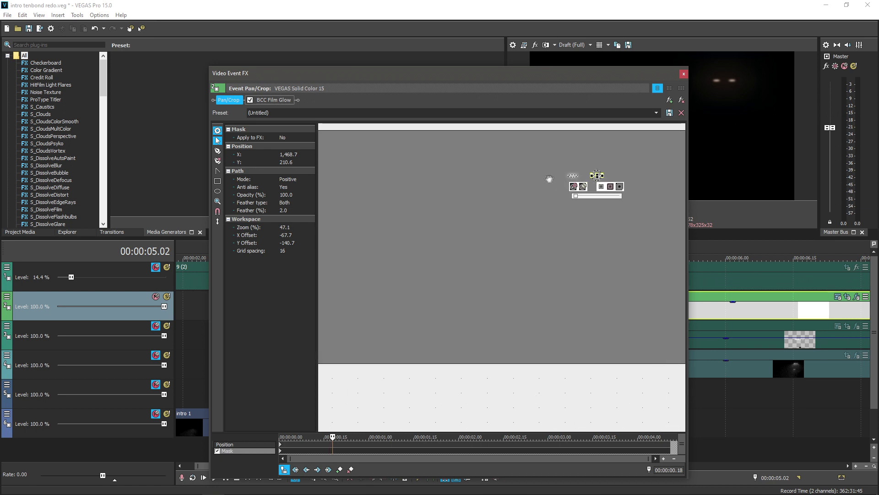
drag(492, 200, 484, 252)
scroll(494, 200, up, 4)
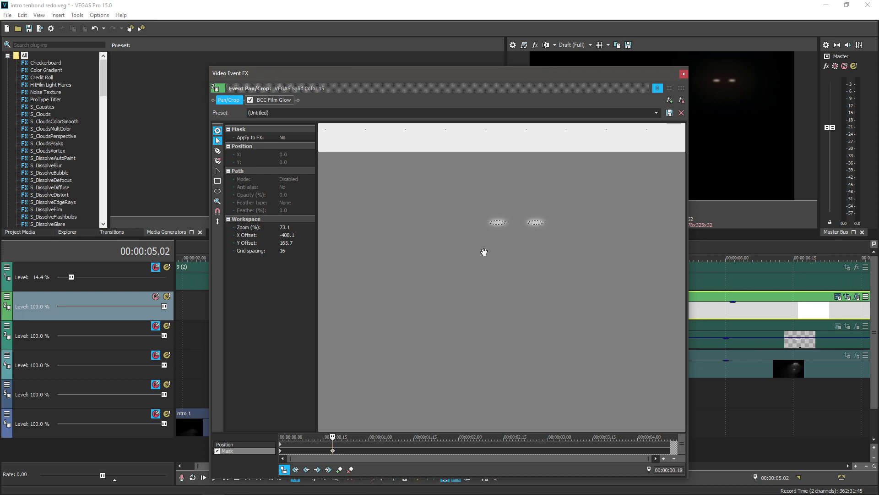
- Preview the BCC Film Glow intensity ramping from 81.63 to about 1131 from the keyframe start
click(276, 104)
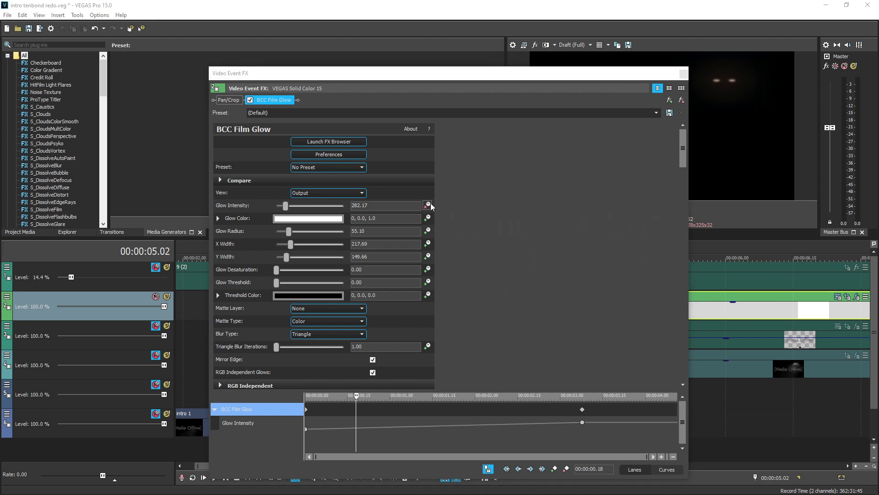
click(305, 410)
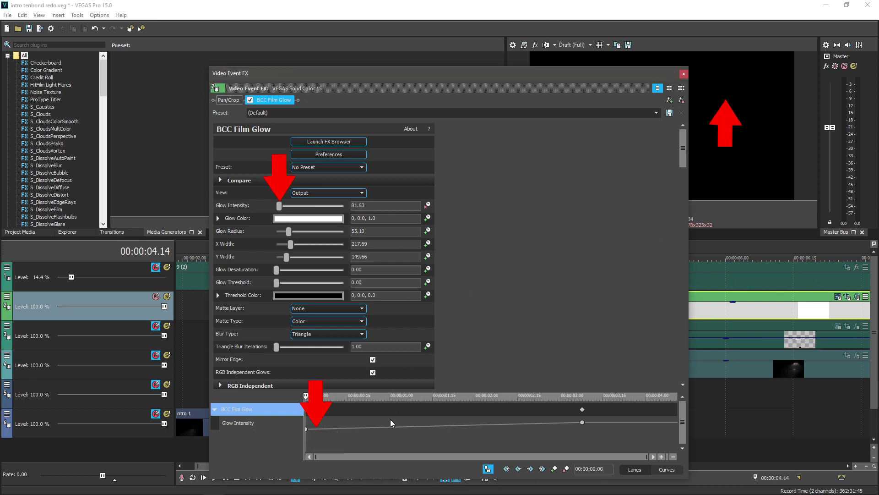
key(space)
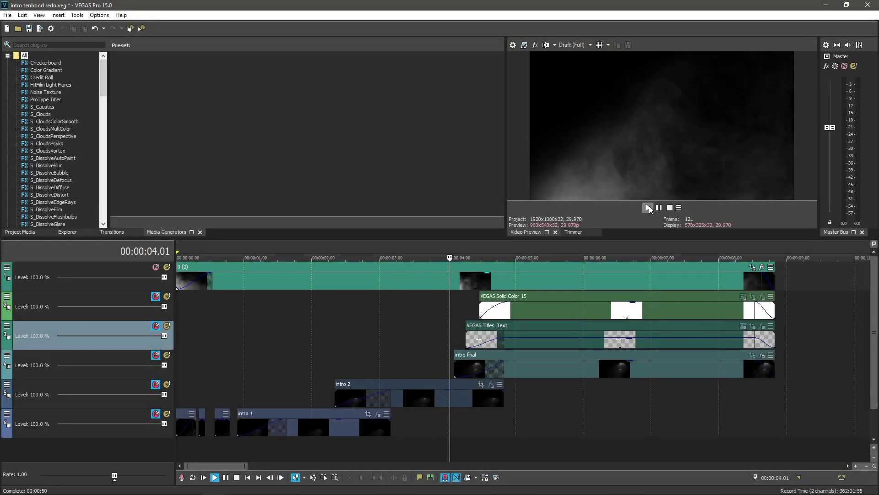
- Replay the intro and lower the smoke overlay track's level from 100% to 14.4%
click(648, 208)
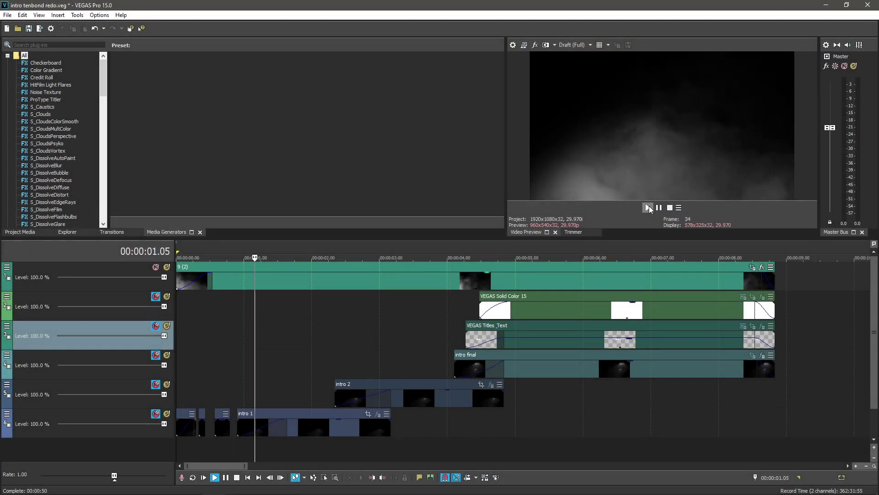
click(650, 205)
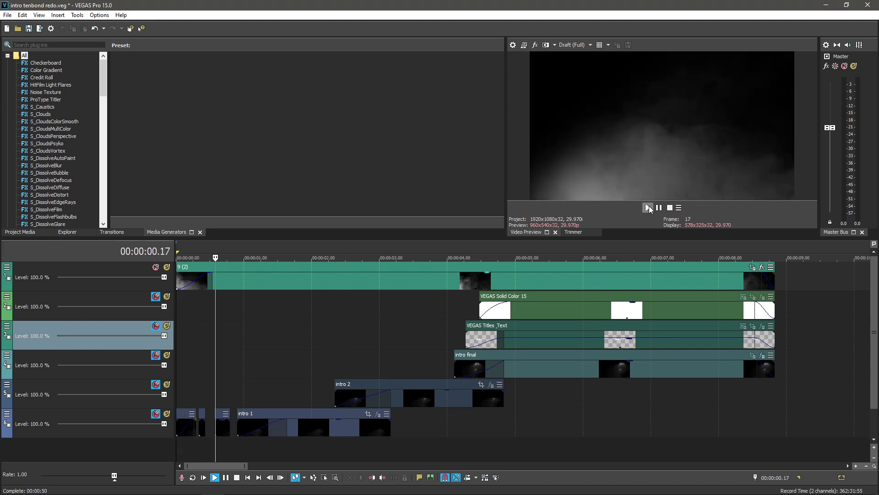
key(space)
drag(164, 280, 85, 279)
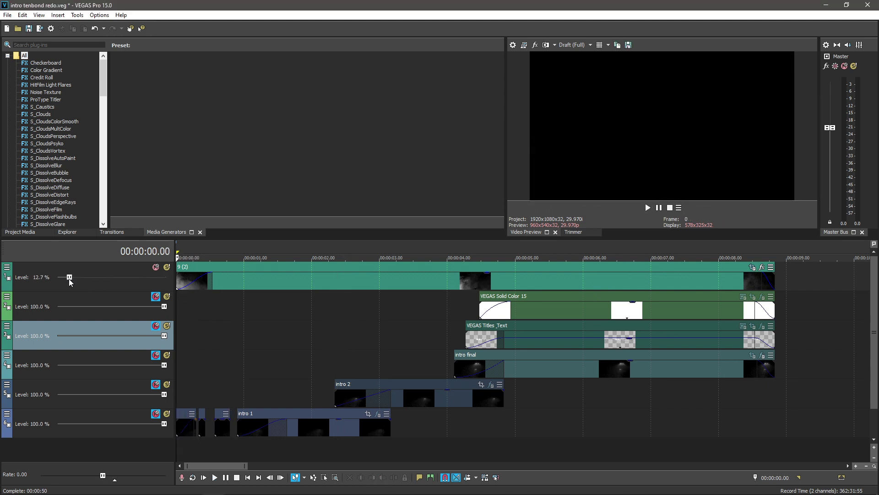
click(538, 281)
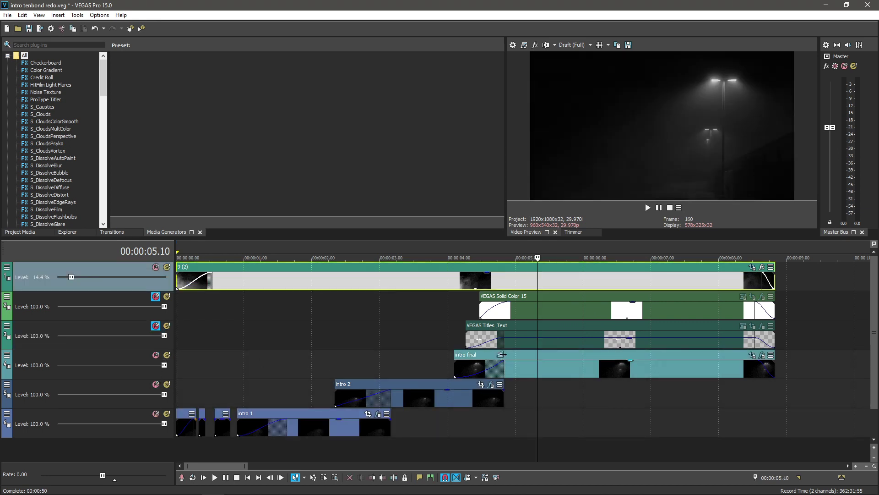
click(405, 404)
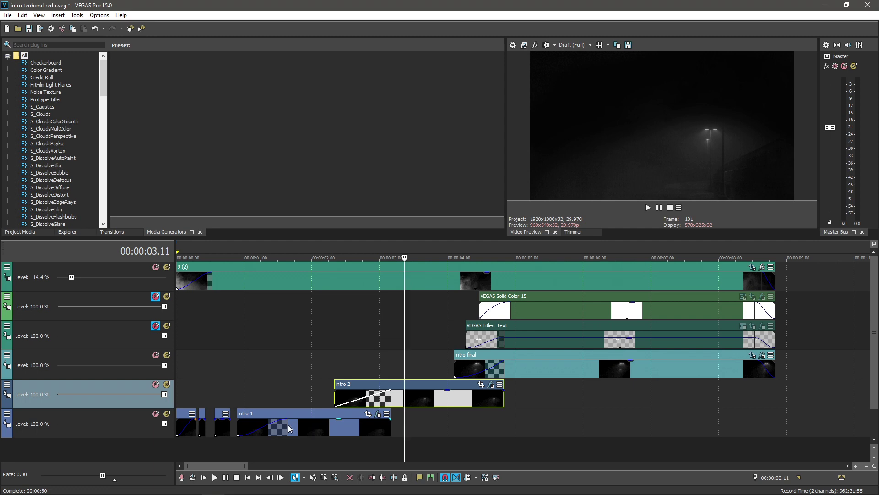